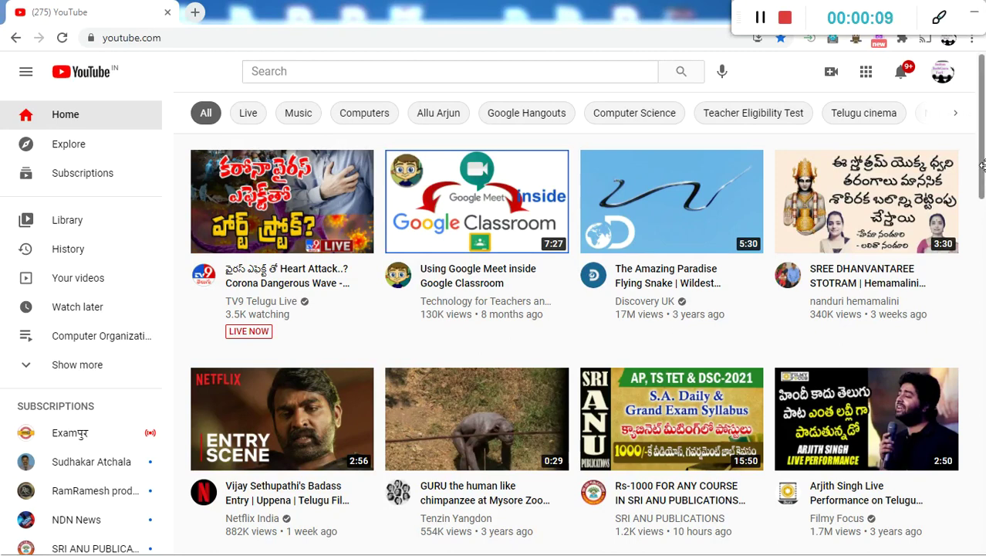
Open the YouTube account menu from the profile avatar at top right.
left_click(941, 75)
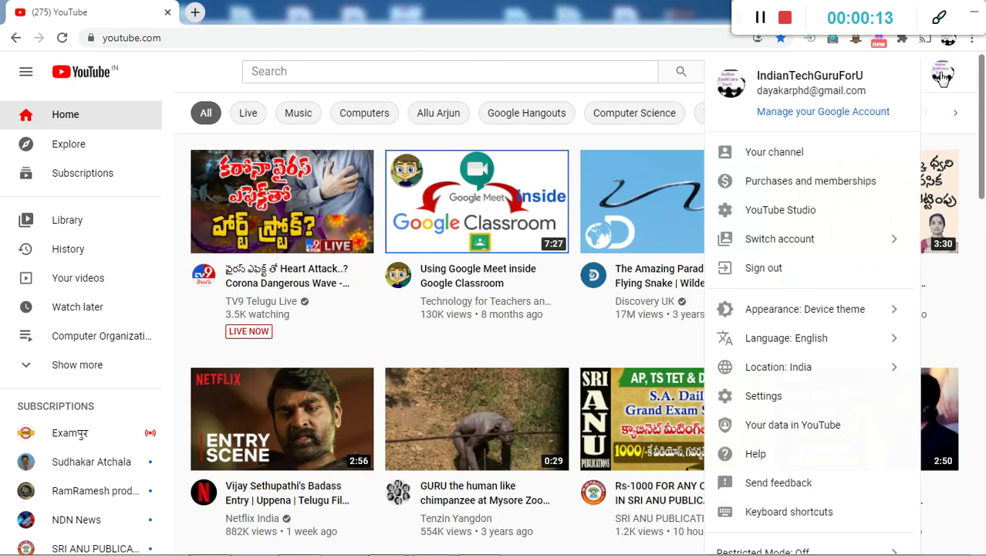
Go to YouTube Studio and list the channel's uploaded videos under Content.
left_click(796, 217)
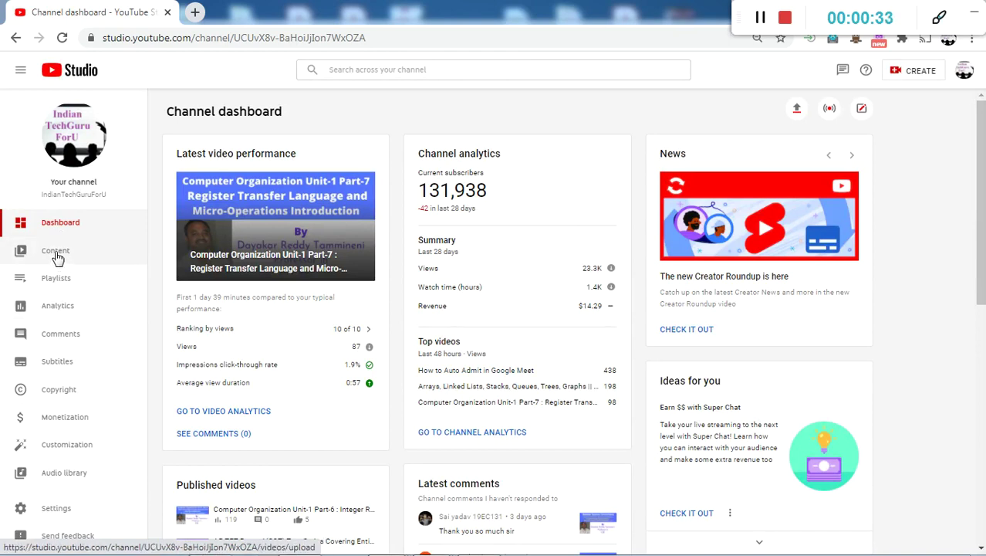
left_click(57, 260)
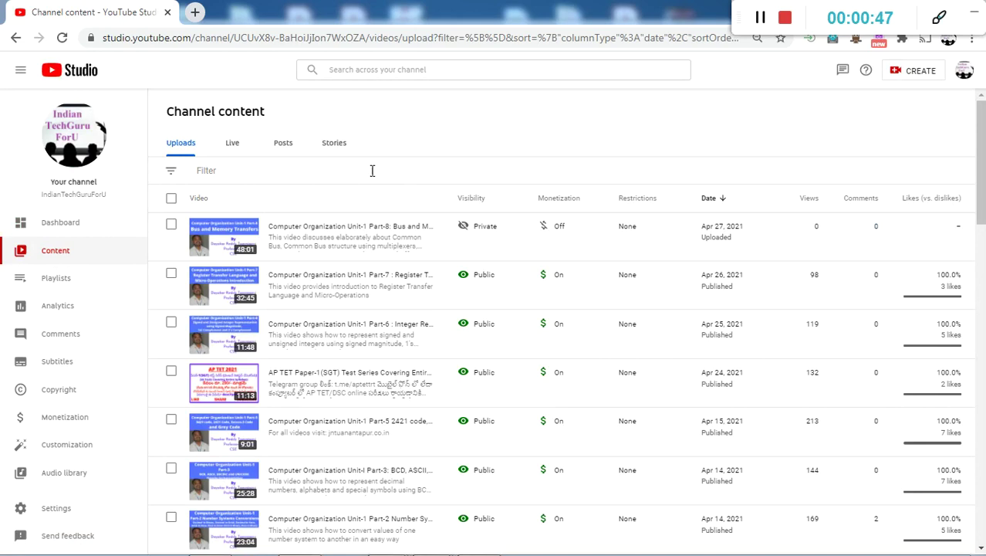
mouse_move(280, 236)
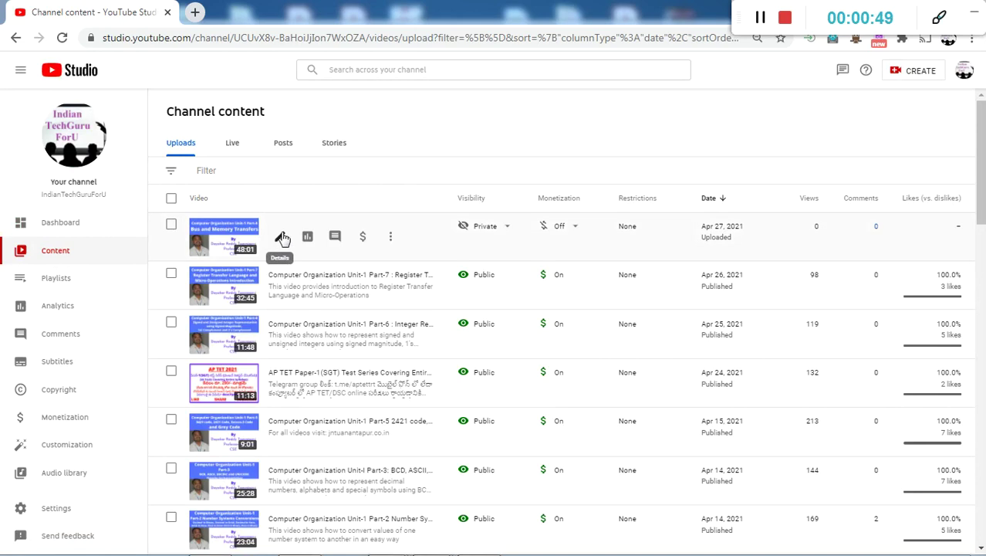
Open the Bus and Memory Transfers lecture's details, then its Editor.
left_click(281, 237)
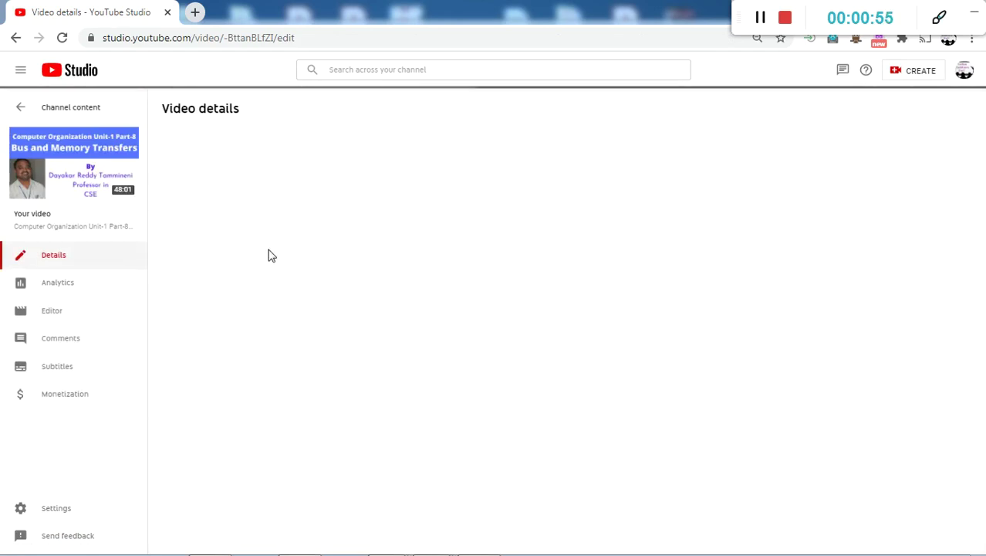
left_click(51, 311)
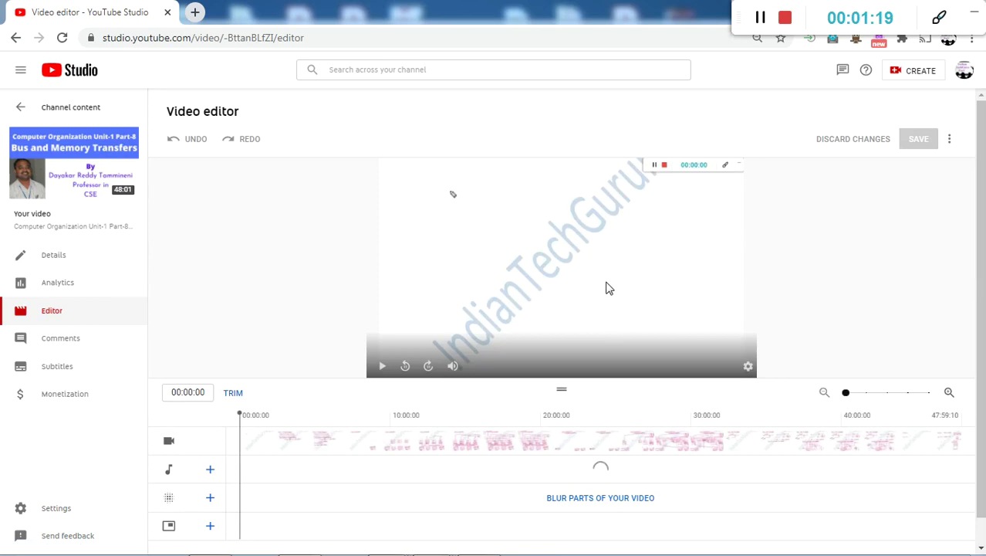
Move the editor playhead to 16:33, where the four-line common bus diagram appears.
scroll(295, 327, "down", 1)
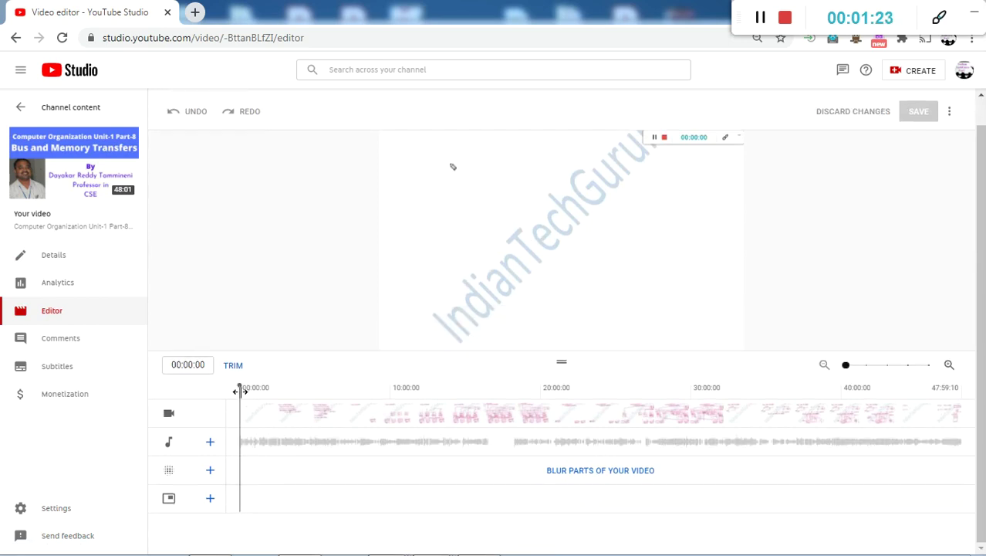
mouse_move(241, 397)
left_mouse_down()
mouse_move(557, 430)
mouse_move(488, 447)
left_mouse_up()
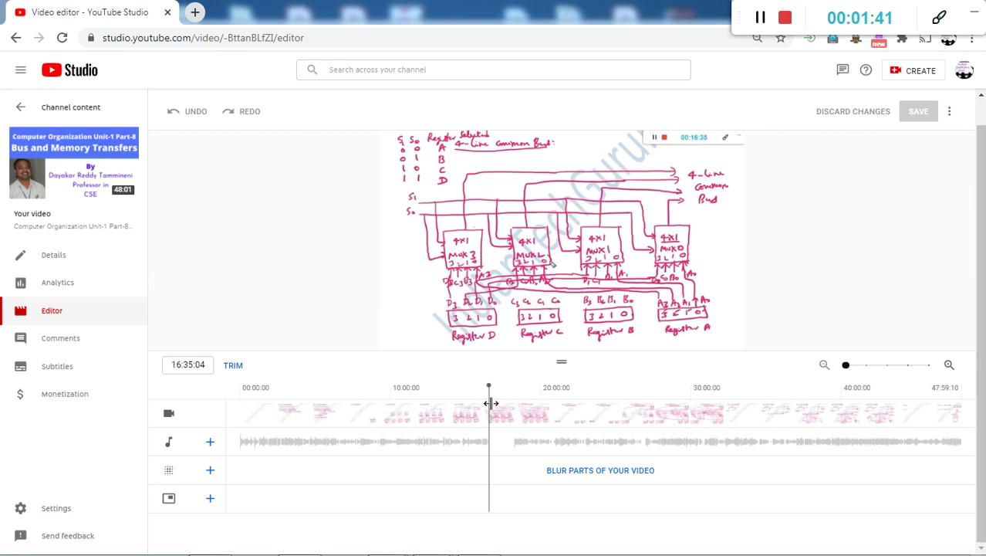
left_click_drag(491, 403, 488, 404)
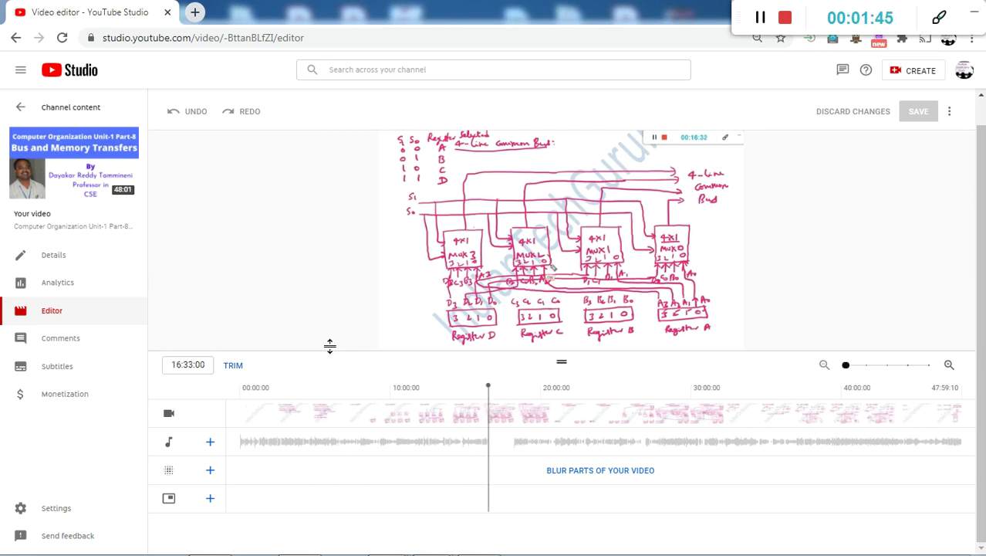
Enter trim mode and settle the playhead at exactly 16:30:07.
left_click(233, 368)
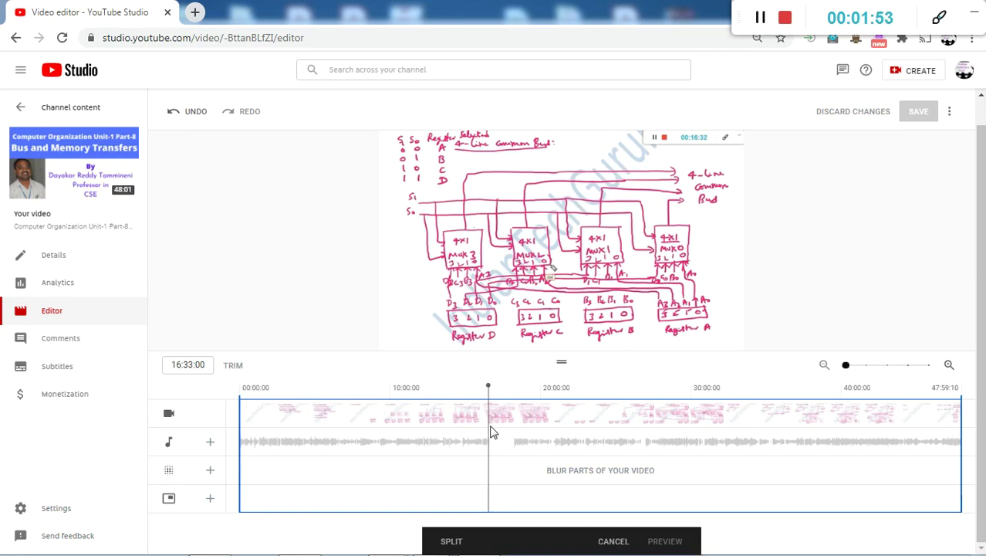
left_click_drag(485, 425, 487, 425)
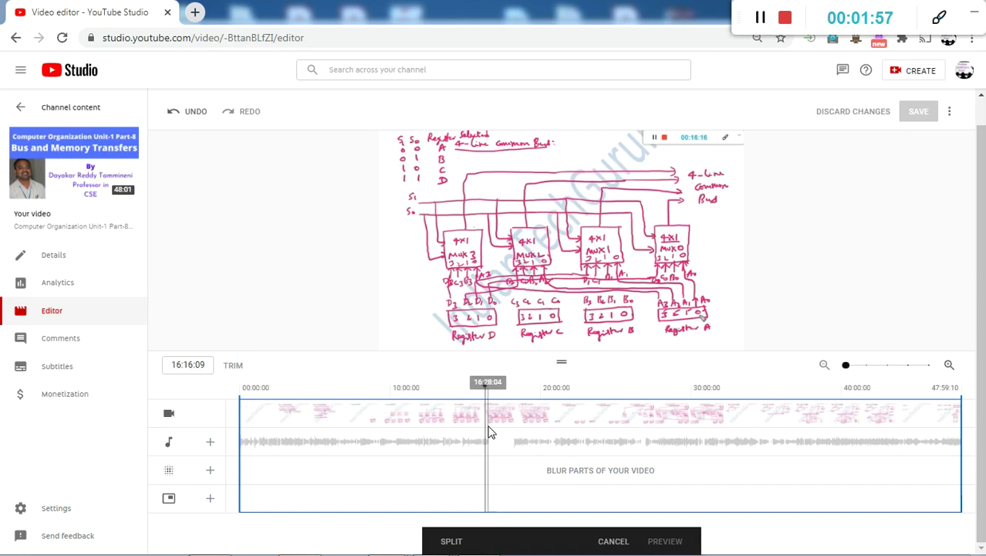
left_click(488, 426)
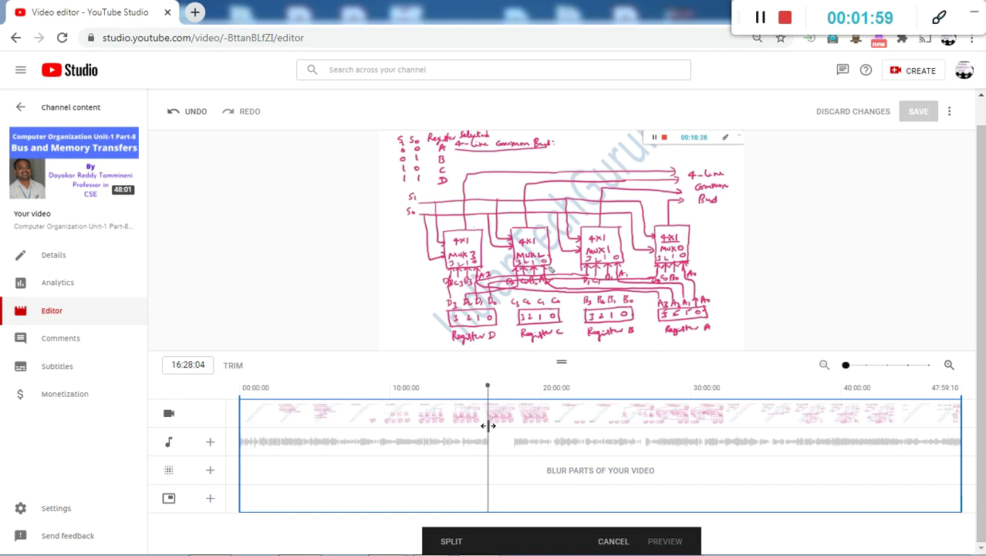
left_click_drag(488, 426, 490, 427)
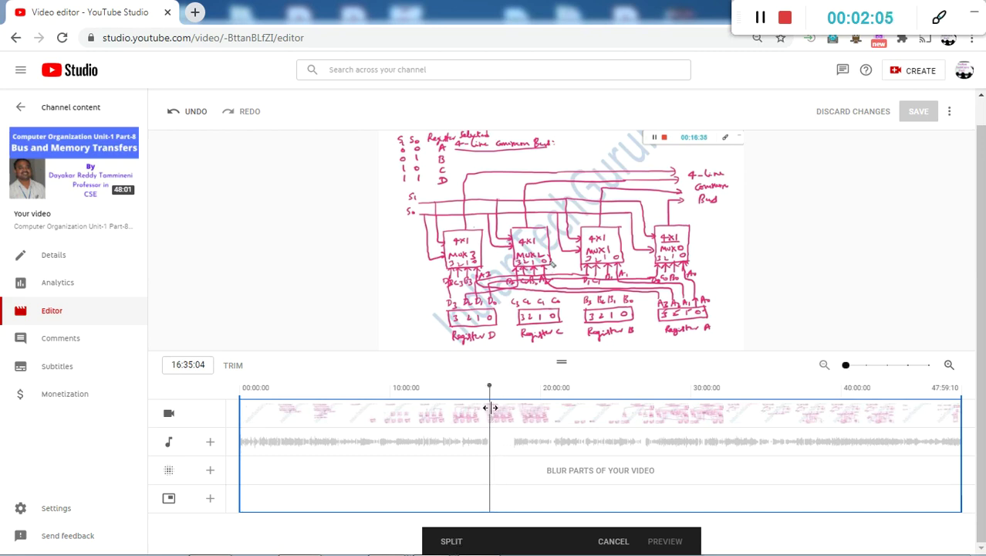
left_click_drag(490, 408, 489, 408)
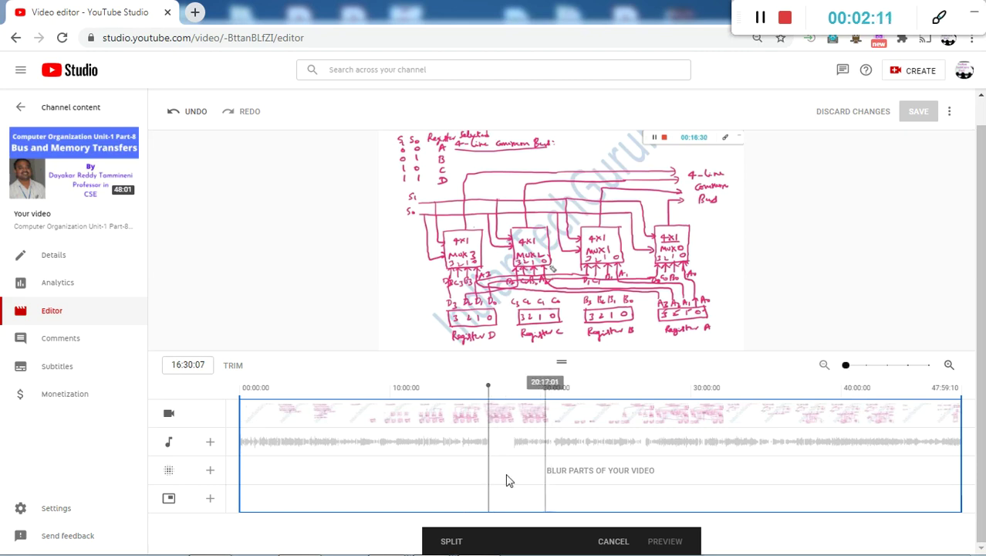
Split at 16:30:07 and extend the cut section's end to about 19:37.
left_click(450, 543)
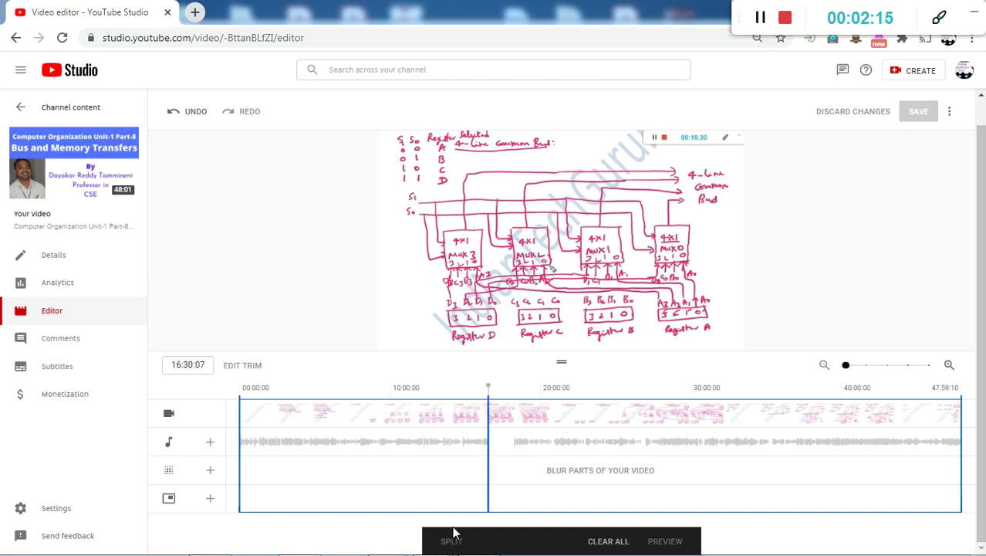
left_click_drag(489, 459, 514, 453)
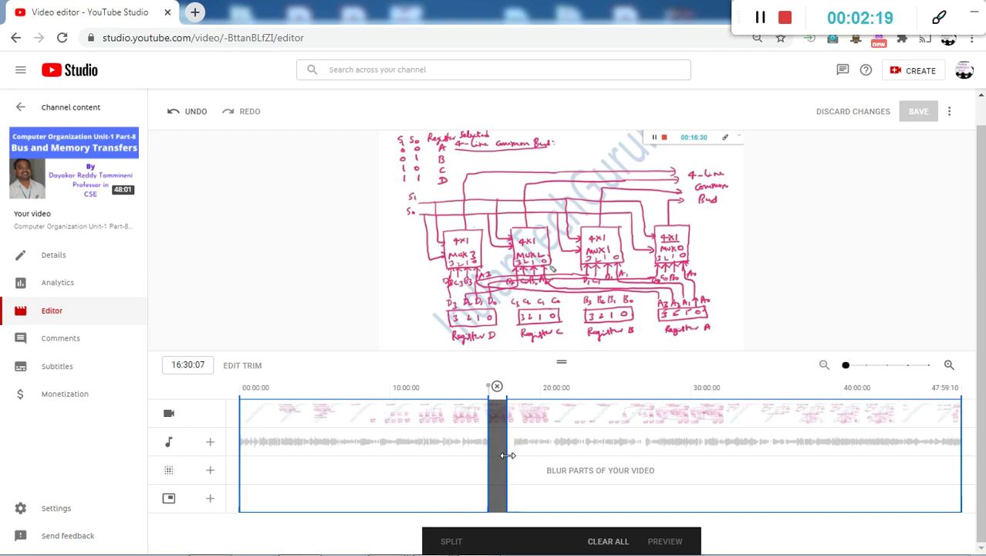
left_click_drag(515, 453, 513, 452)
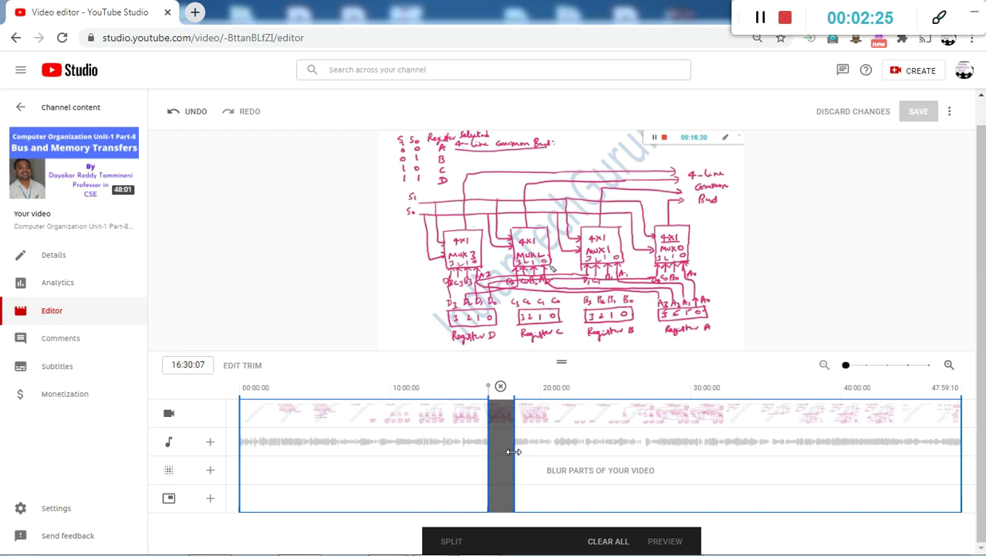
left_click_drag(514, 452, 515, 432)
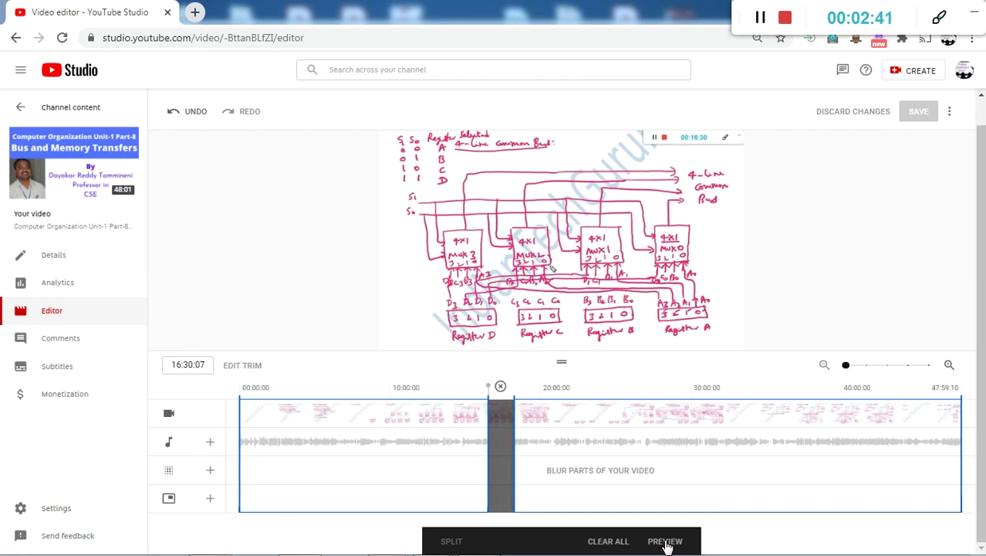
Preview the applied trim, dismiss the extra options menu, and start saving the edit.
left_click(665, 541)
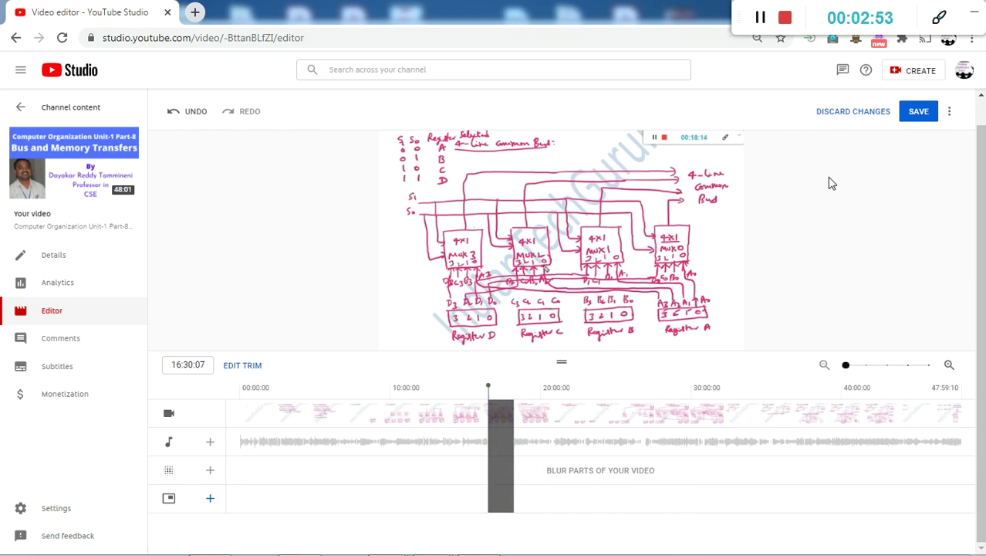
left_click(951, 118)
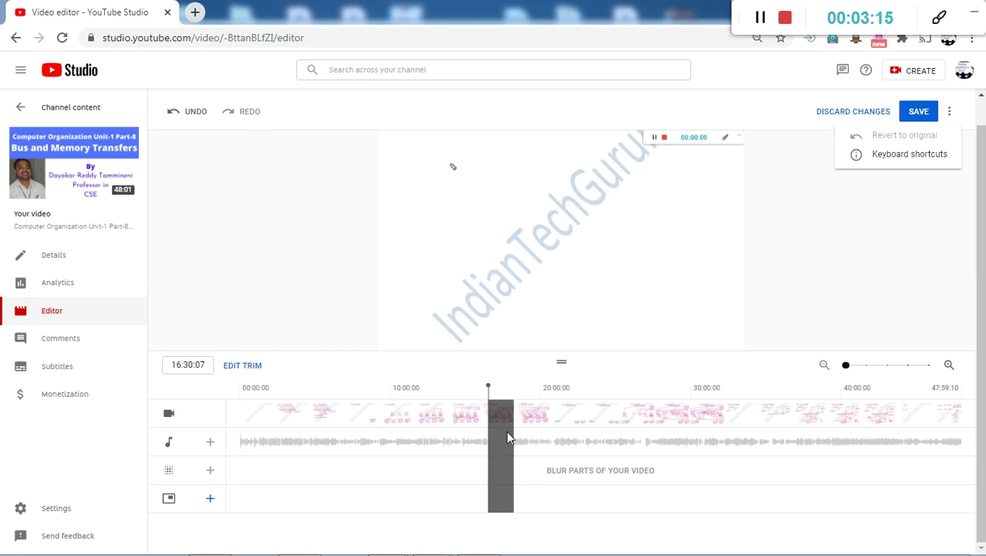
left_click(914, 117)
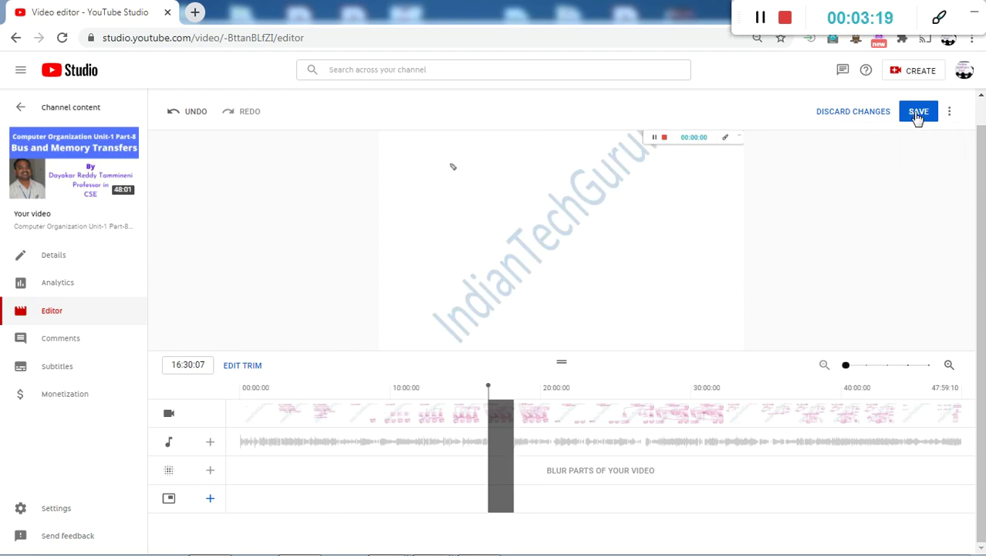
left_click(917, 115)
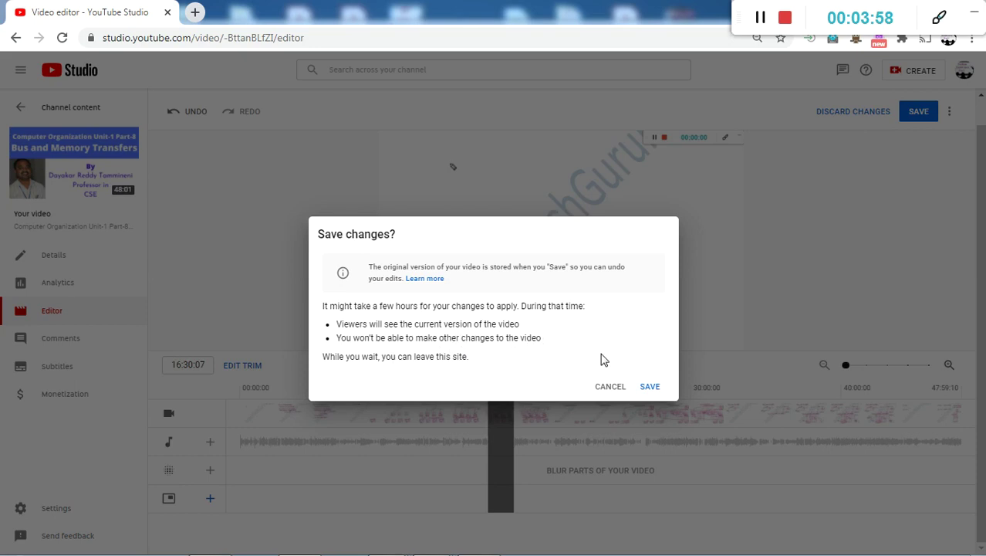
Confirm SAVE in the Save changes? dialog for the trimmed video.
left_click(650, 387)
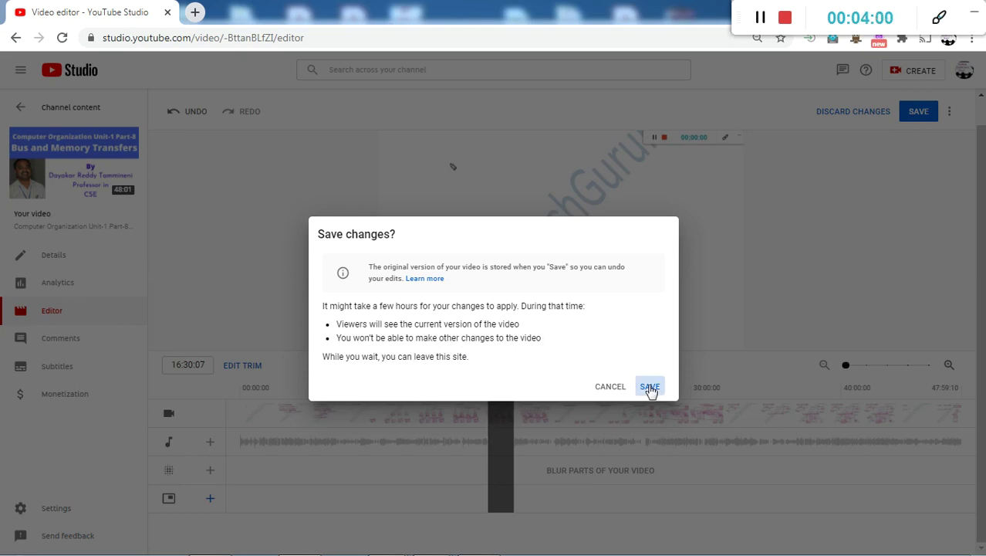